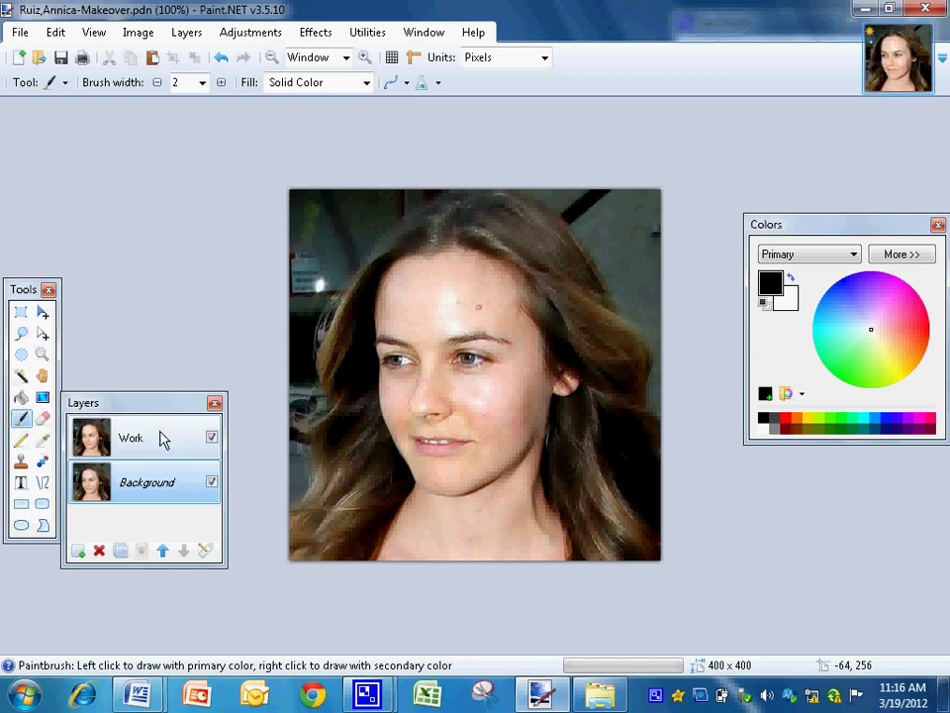
Step: Make the Work layer active and switch to the Lasso Select tool
left_click(129, 443)
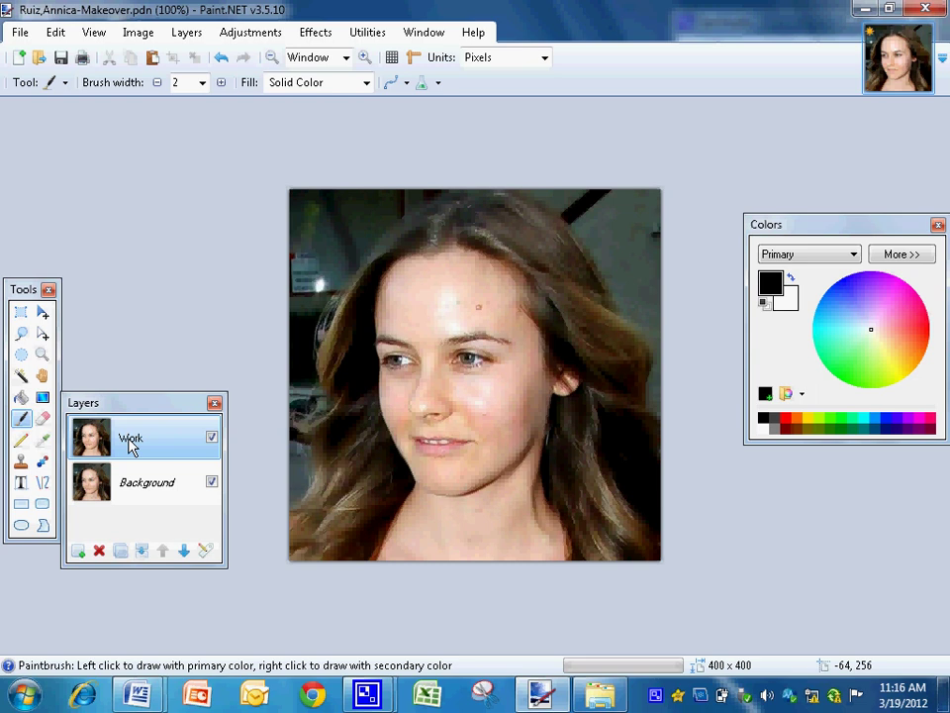
left_click(21, 335)
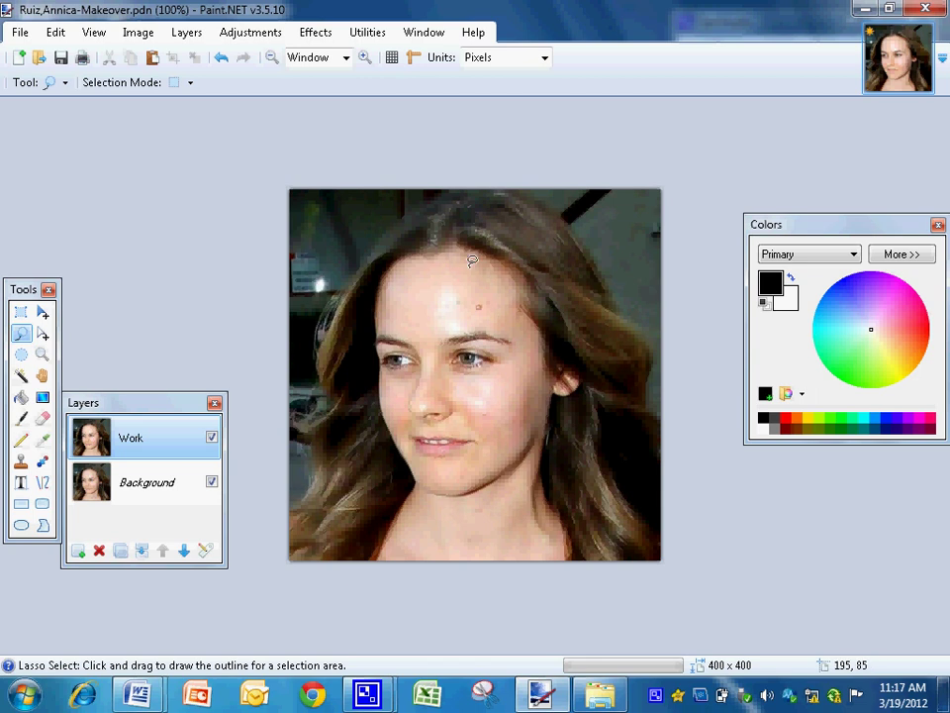
Step: Draw a freehand lasso around the mole on the upper right of the forehead
mouse_move(470, 266)
left_mouse_down()
mouse_move(476, 324)
mouse_move(523, 334)
mouse_move(475, 261)
left_mouse_up()
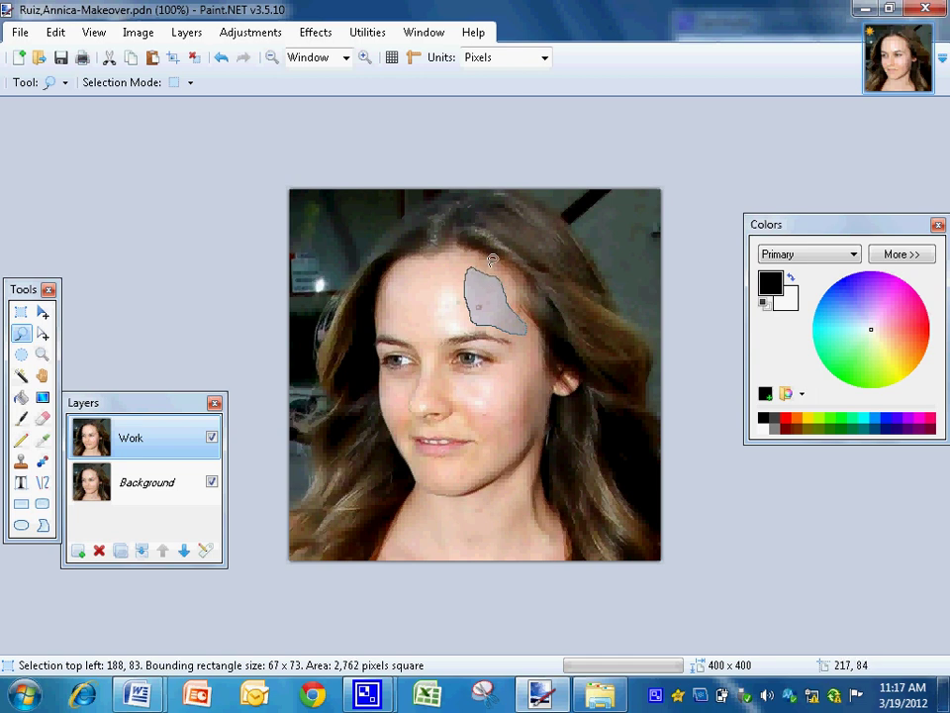
Step: Apply a Median filter with radius 5 and percentile 53 to the forehead selection
left_click(330, 39)
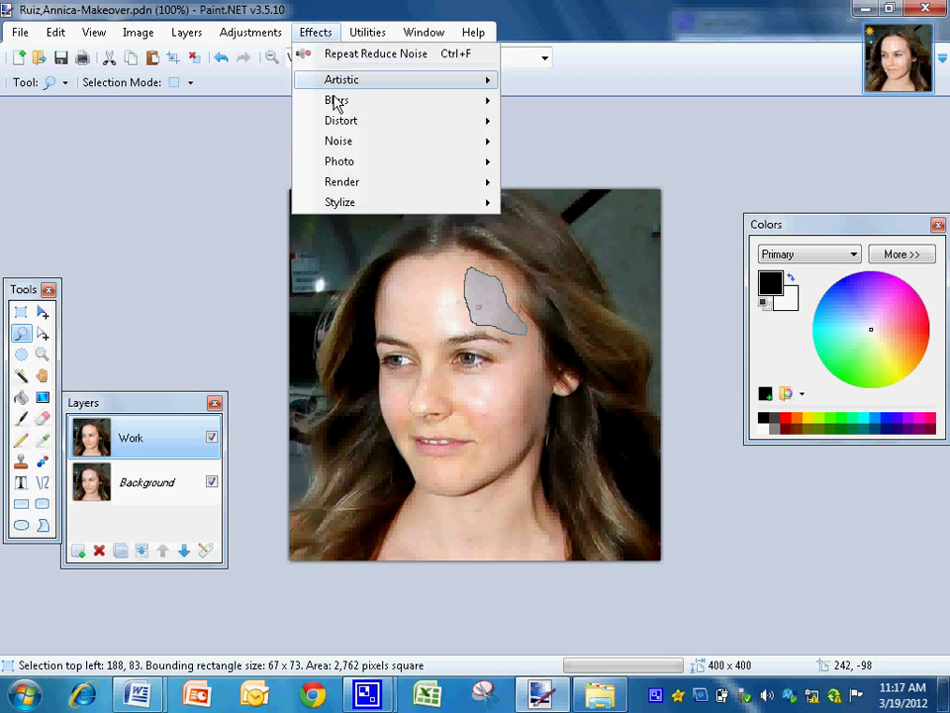
mouse_move(342, 146)
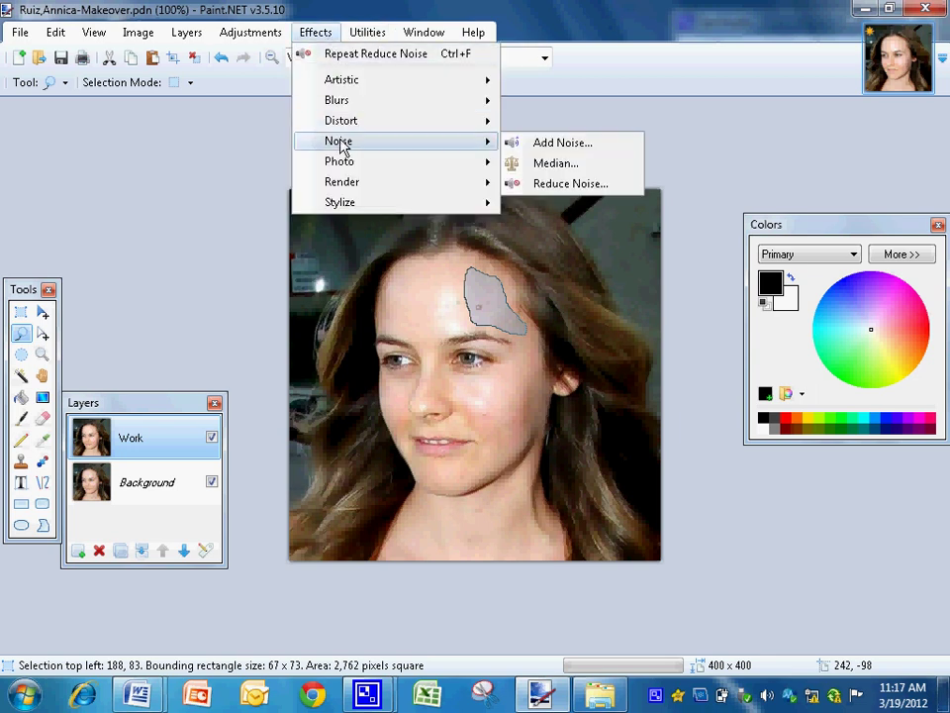
left_click(579, 165)
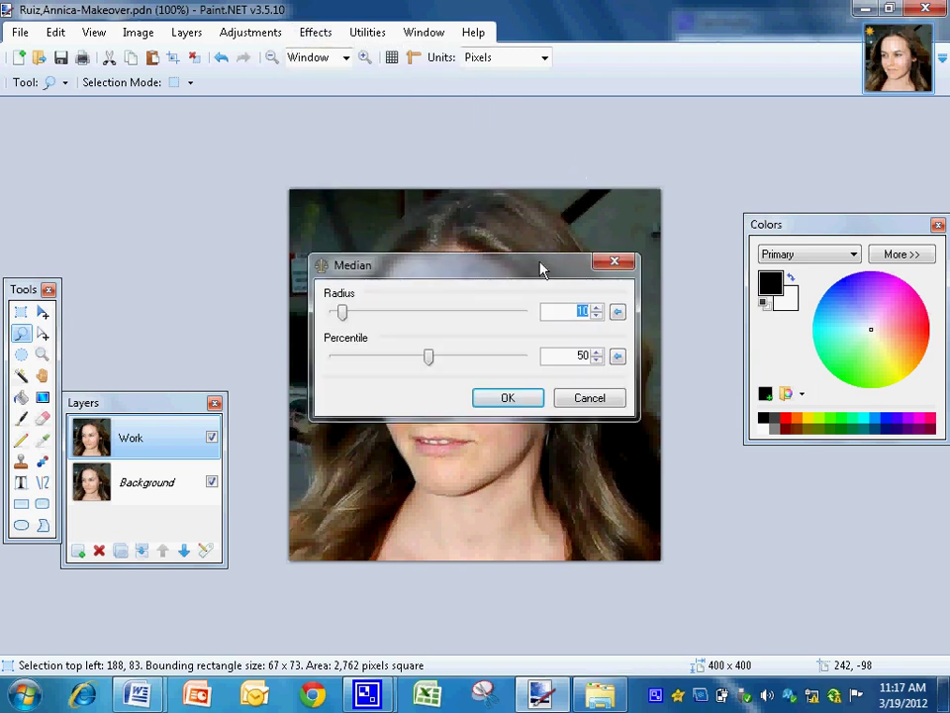
left_click_drag(540, 267, 535, 447)
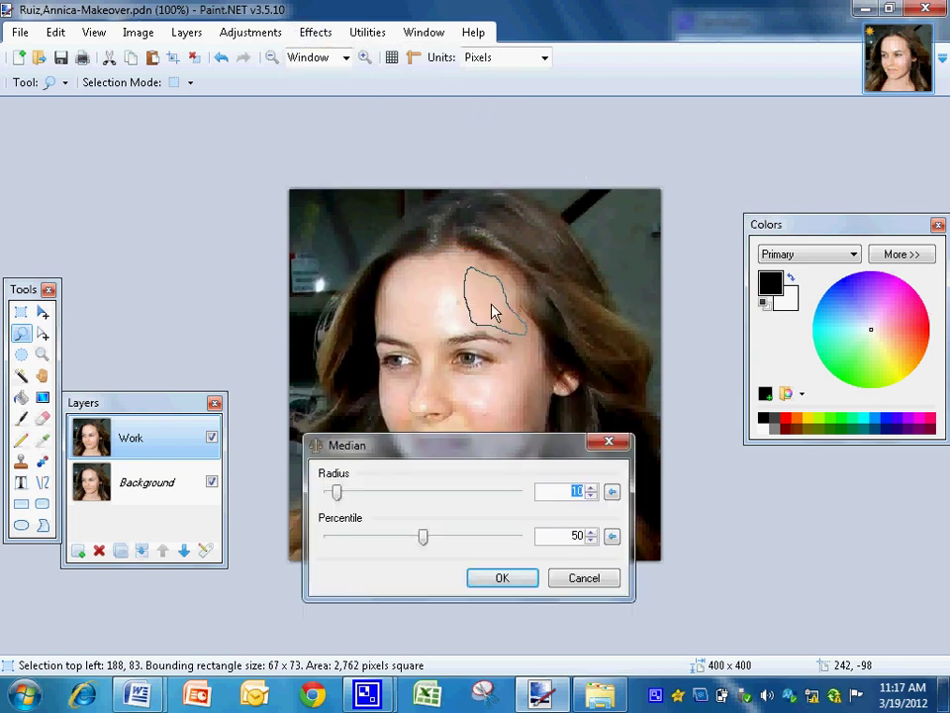
left_click(591, 496)
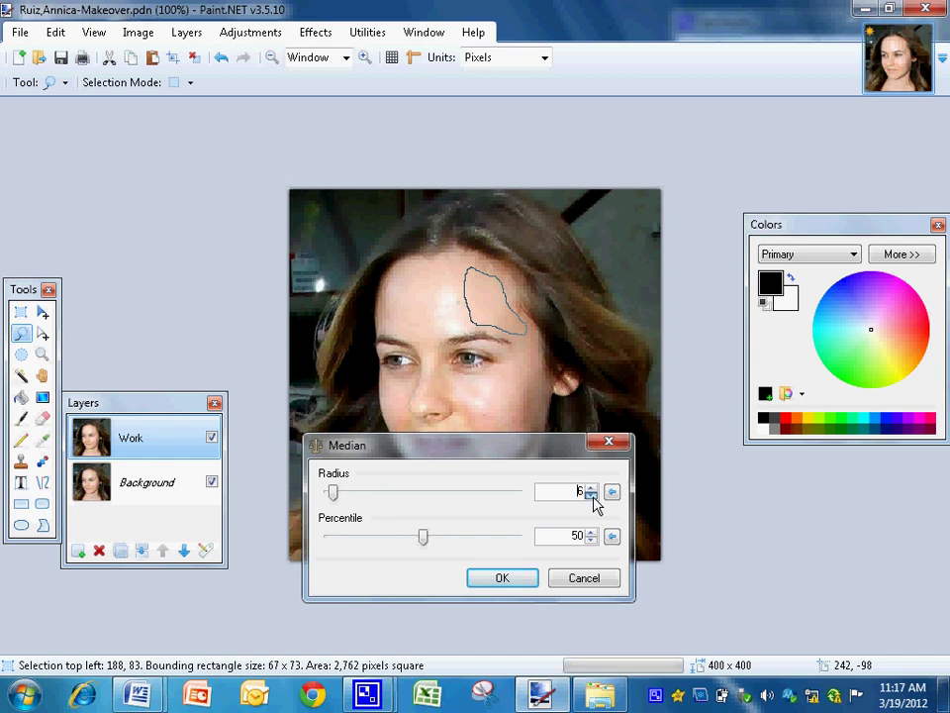
left_click(591, 496)
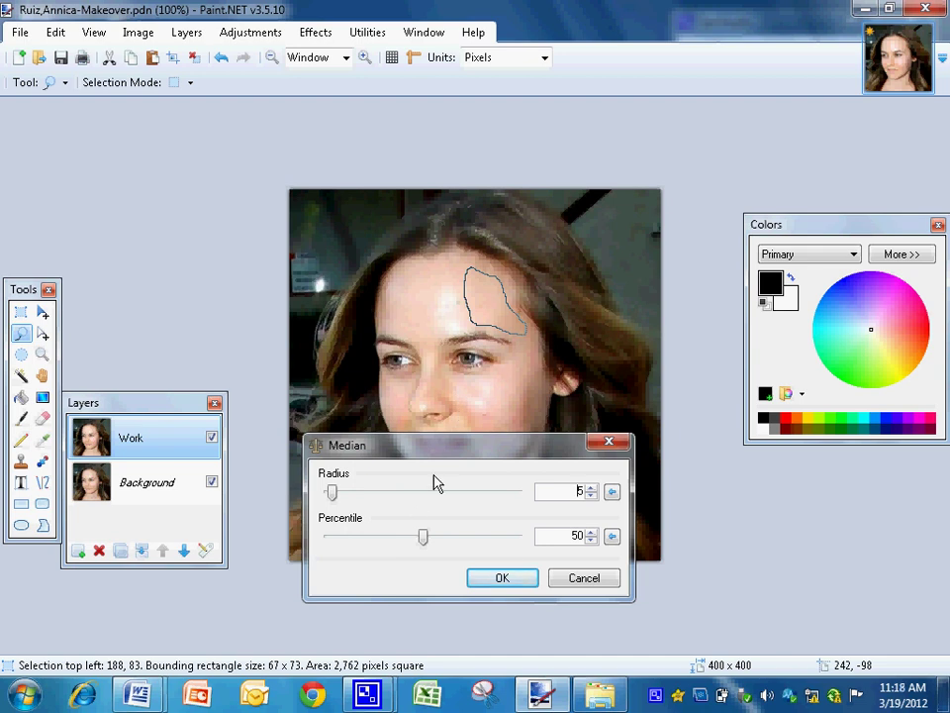
mouse_move(423, 535)
left_mouse_down()
mouse_move(376, 540)
mouse_move(517, 542)
mouse_move(397, 542)
mouse_move(430, 544)
left_mouse_up()
left_click(519, 579)
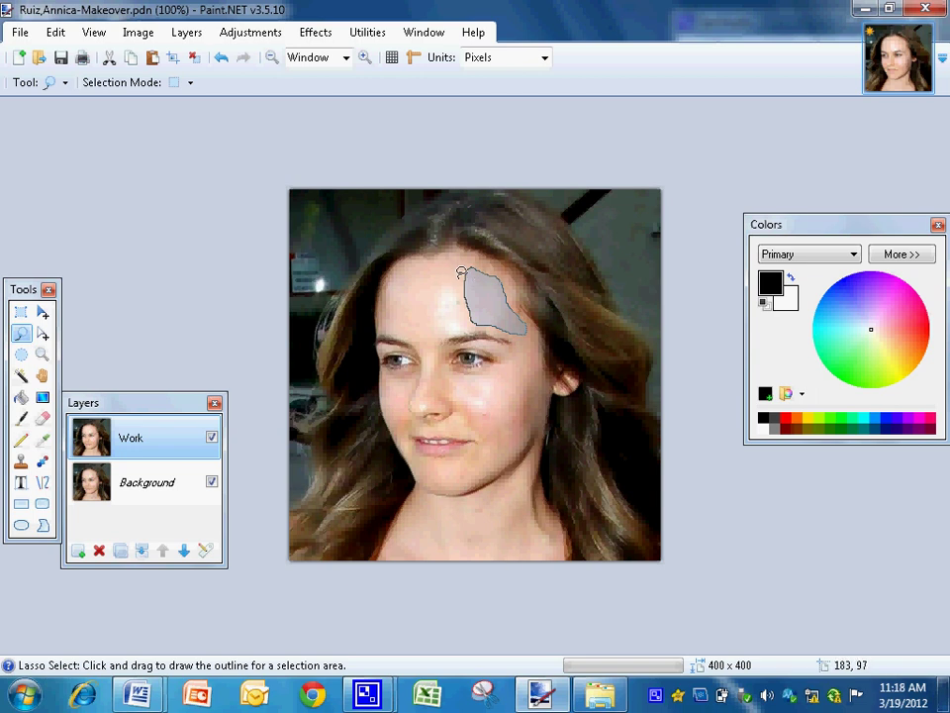
Step: Lasso a 2,047-pixel patch mid-forehead and smooth it with Median radius 3
mouse_move(459, 282)
left_mouse_down()
mouse_move(439, 276)
mouse_move(433, 290)
mouse_move(434, 324)
mouse_move(448, 335)
mouse_move(467, 321)
mouse_move(458, 279)
left_mouse_up()
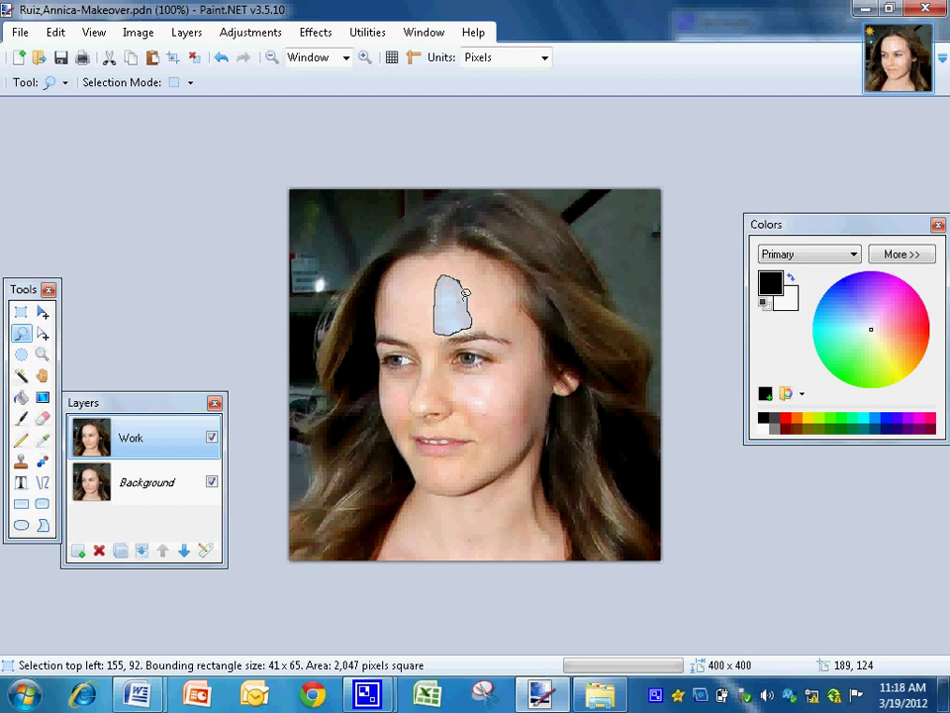
left_click(317, 31)
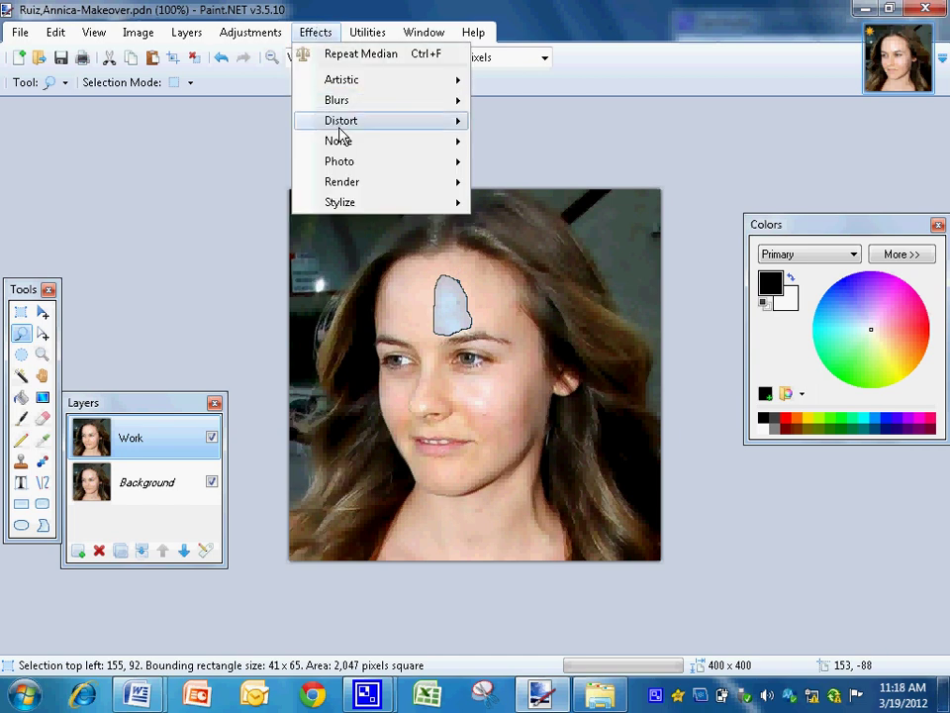
mouse_move(356, 151)
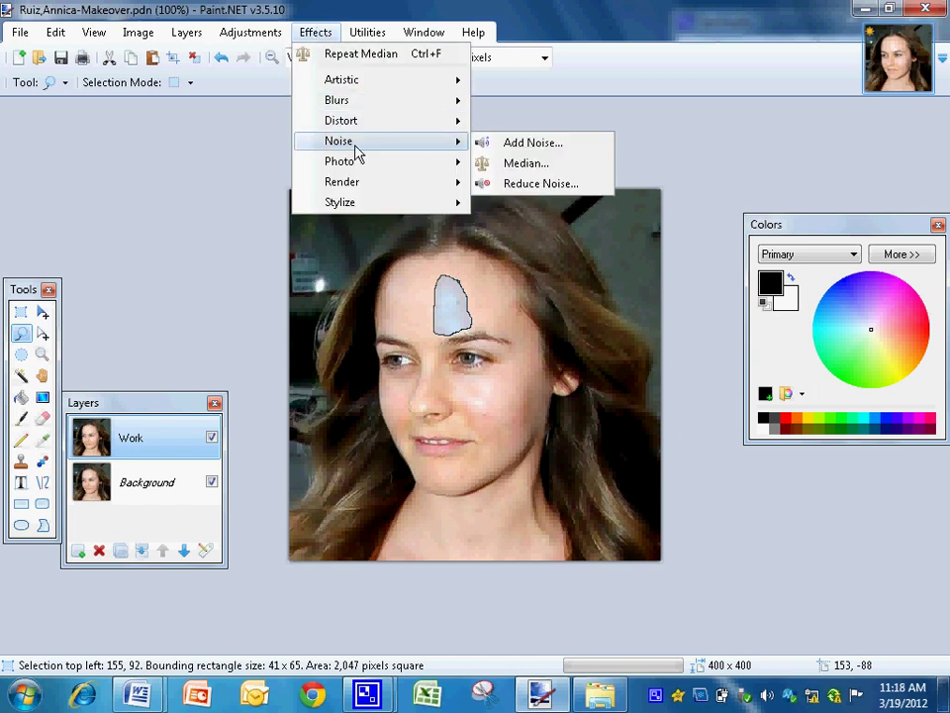
left_click(534, 166)
left_click_drag(498, 273, 531, 501)
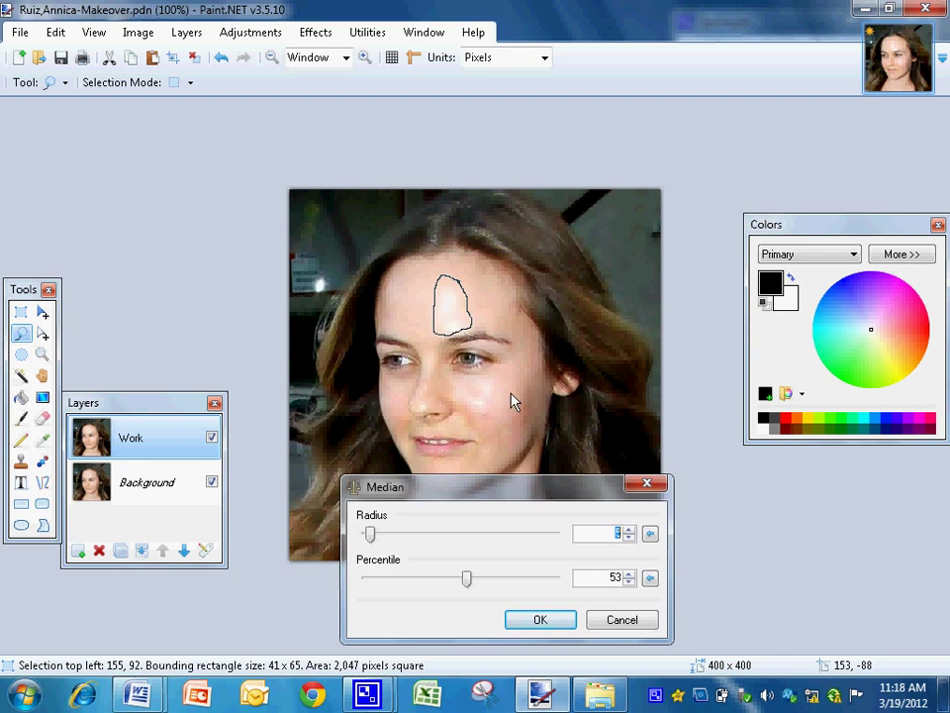
left_click(627, 529)
left_click(631, 539)
left_click(628, 537)
left_click(629, 537)
left_click(630, 537)
left_click(629, 537)
left_click(552, 620)
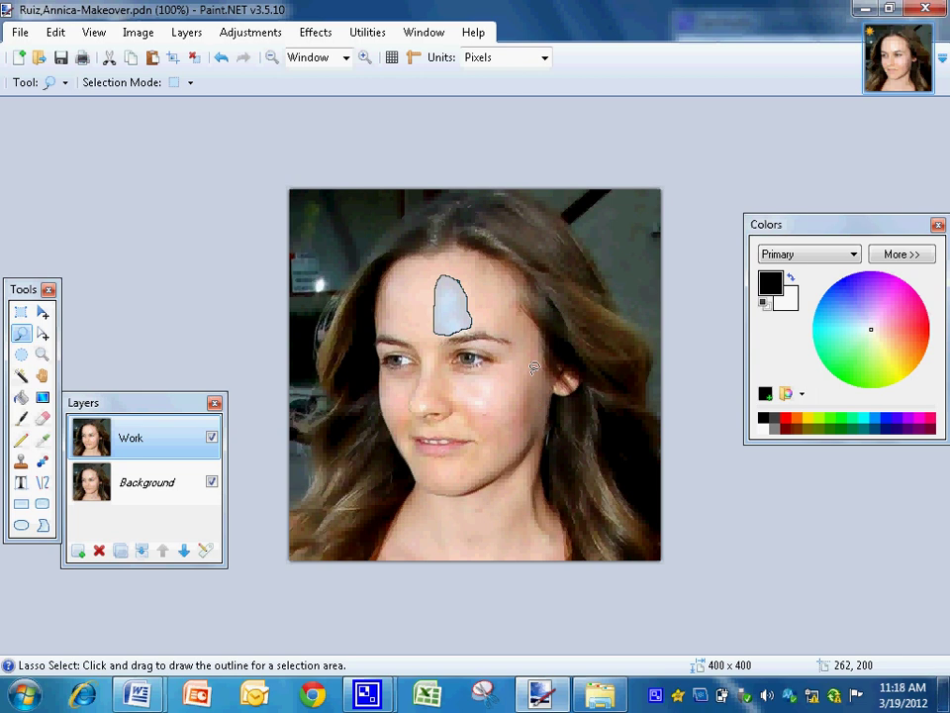
Step: Lasso the blemished 1,777-pixel cheek patch in front of the ear for Median smoothing
mouse_move(531, 376)
left_mouse_down()
mouse_move(508, 395)
mouse_move(507, 428)
mouse_move(519, 436)
mouse_move(536, 413)
mouse_move(533, 374)
left_mouse_up()
left_click(316, 33)
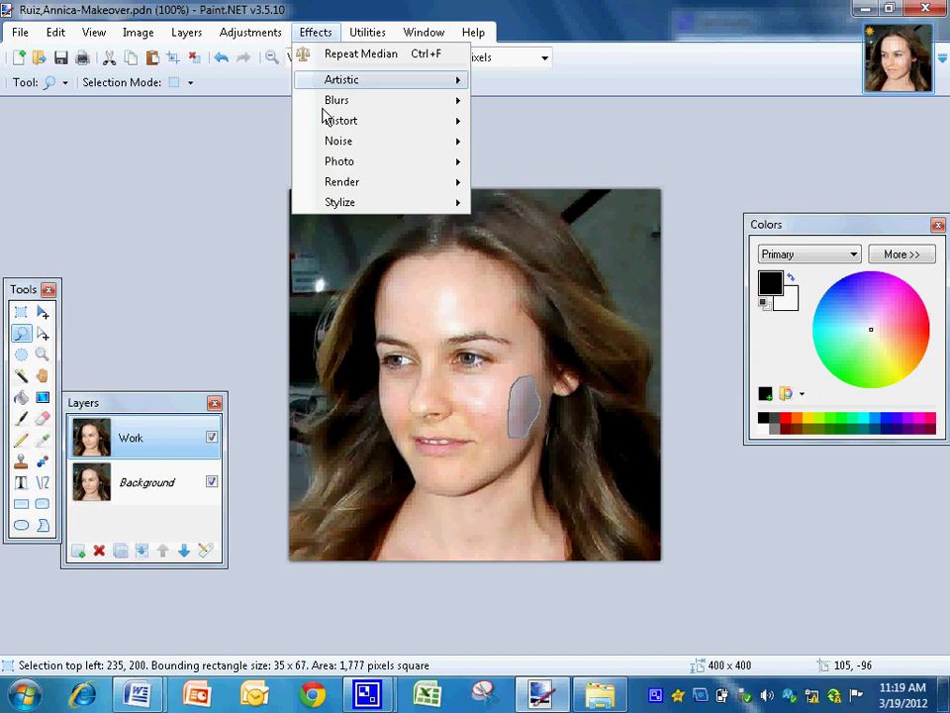
mouse_move(338, 145)
left_click(526, 165)
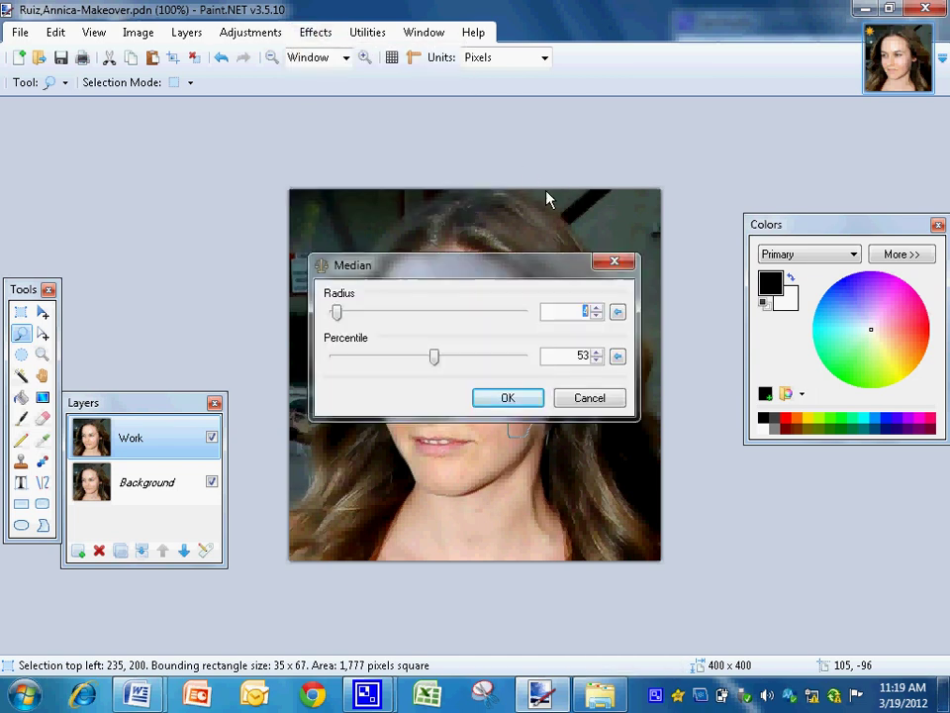
left_click_drag(515, 269, 505, 475)
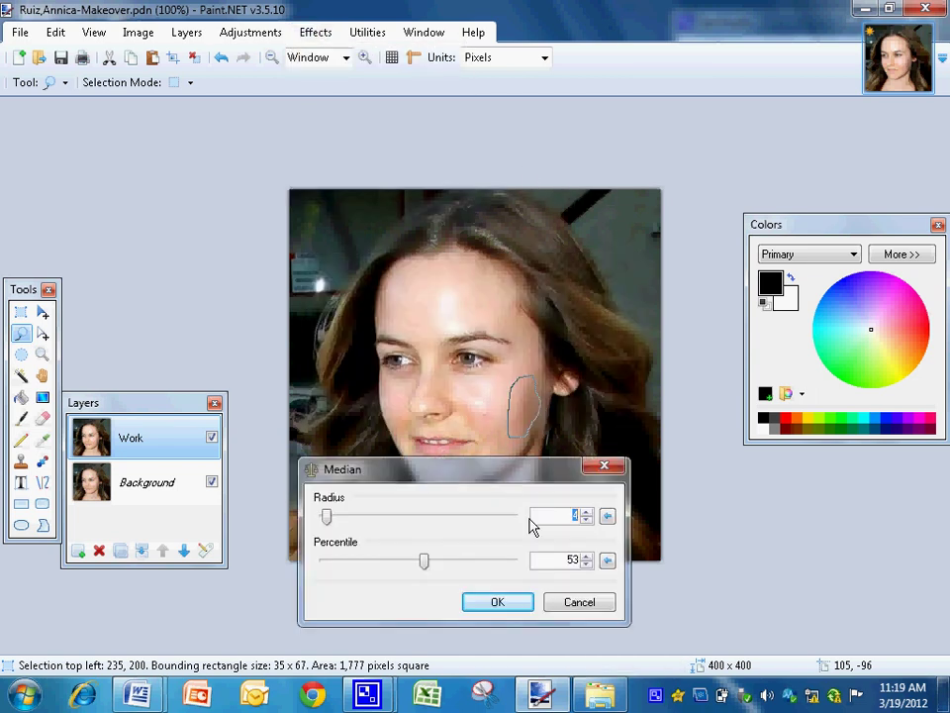
Step: Apply Median radius 6, percentile 53 to the cheek, then clear the selection
left_click(588, 511)
left_click(588, 512)
left_click(588, 512)
left_click(588, 519)
left_click(588, 519)
left_click(587, 512)
left_click(587, 512)
left_click(587, 512)
left_click(586, 512)
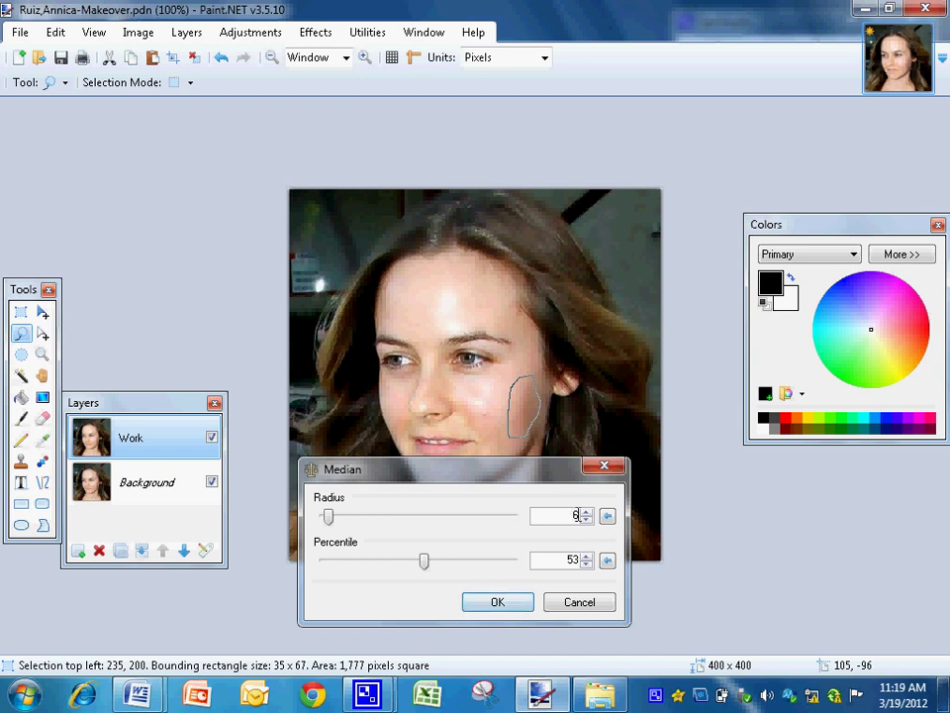
left_click(498, 603)
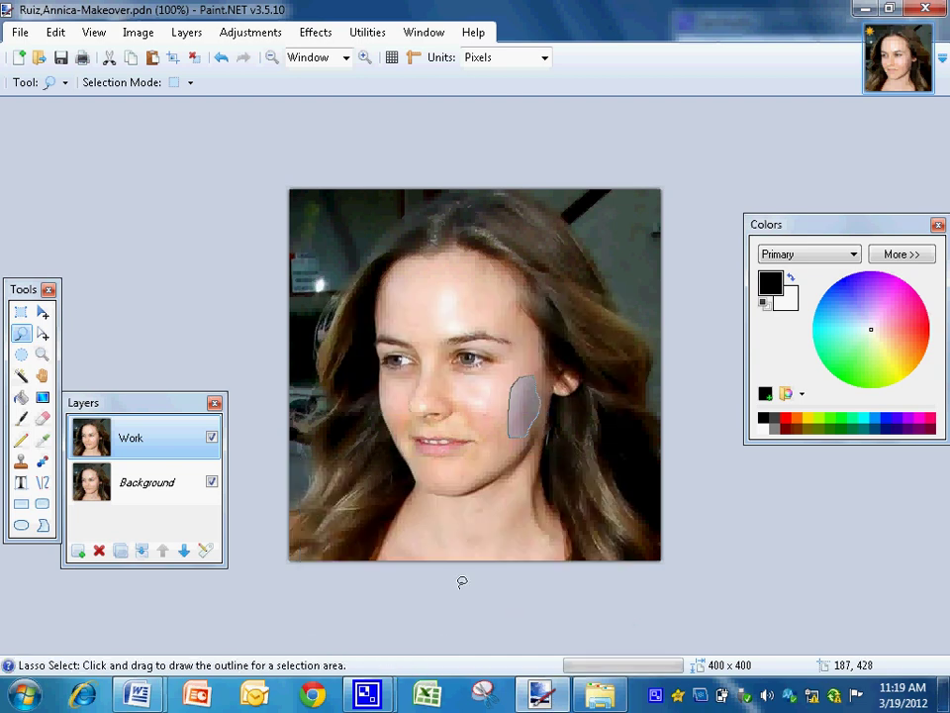
key("ctrl+d")
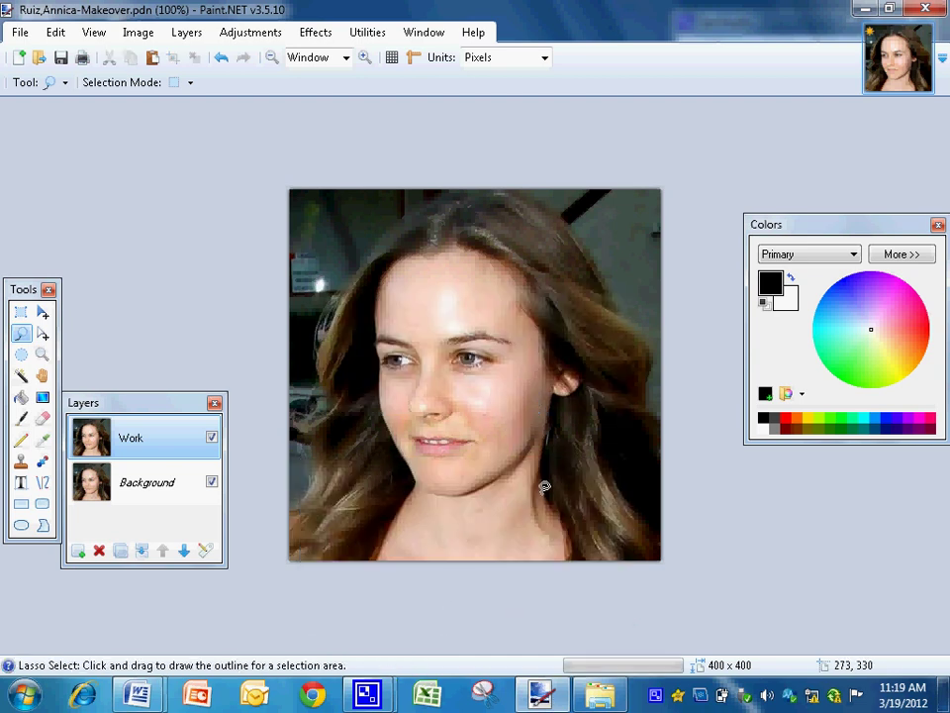
Step: Lasso the neck vein strip and set Median radius to 16 at percentile 53
mouse_move(549, 485)
left_mouse_down()
mouse_move(561, 543)
mouse_move(543, 551)
mouse_move(529, 530)
mouse_move(537, 460)
mouse_move(541, 481)
left_mouse_up()
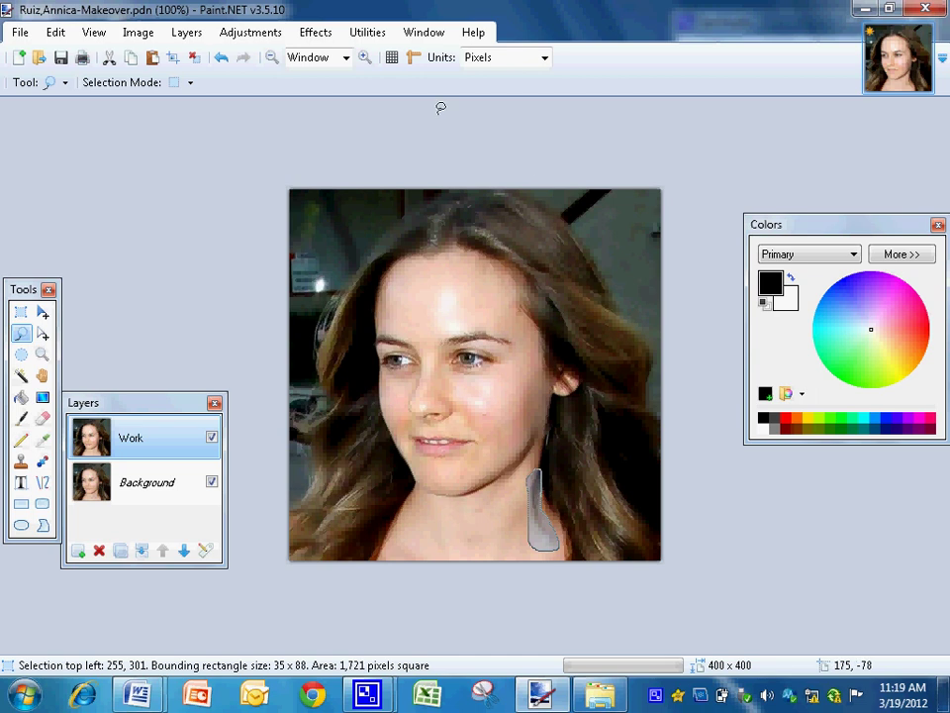
left_click(322, 33)
mouse_move(377, 145)
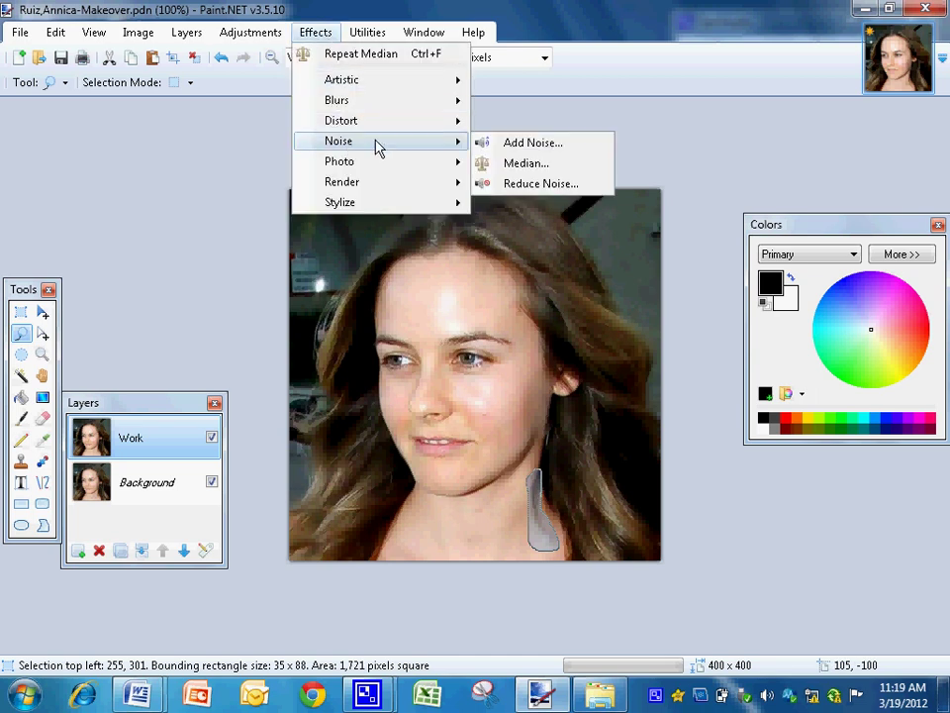
left_click(525, 164)
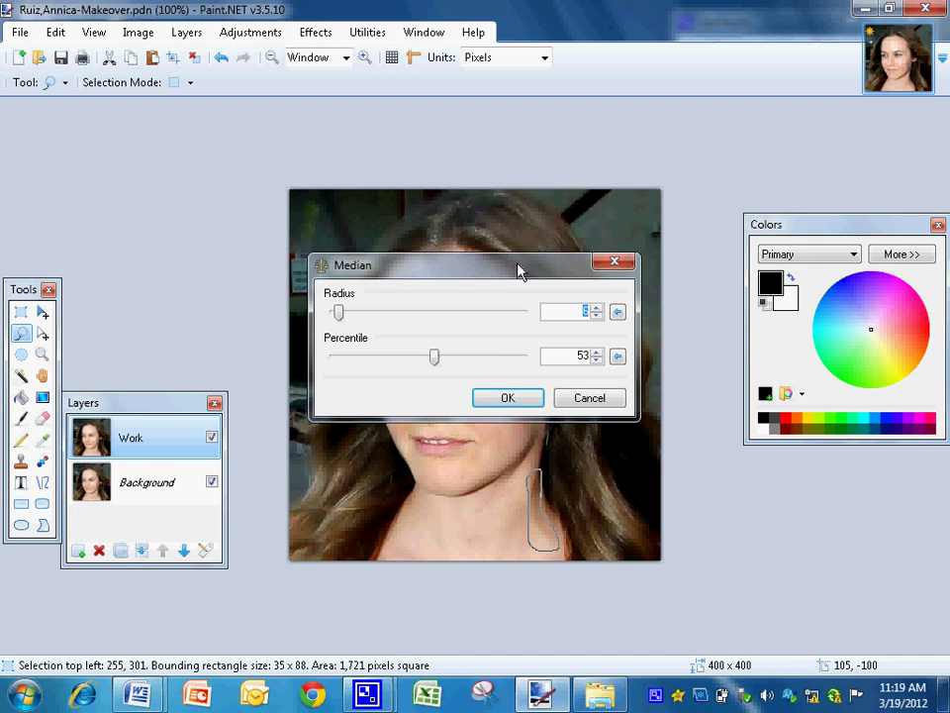
left_click_drag(519, 270, 274, 441)
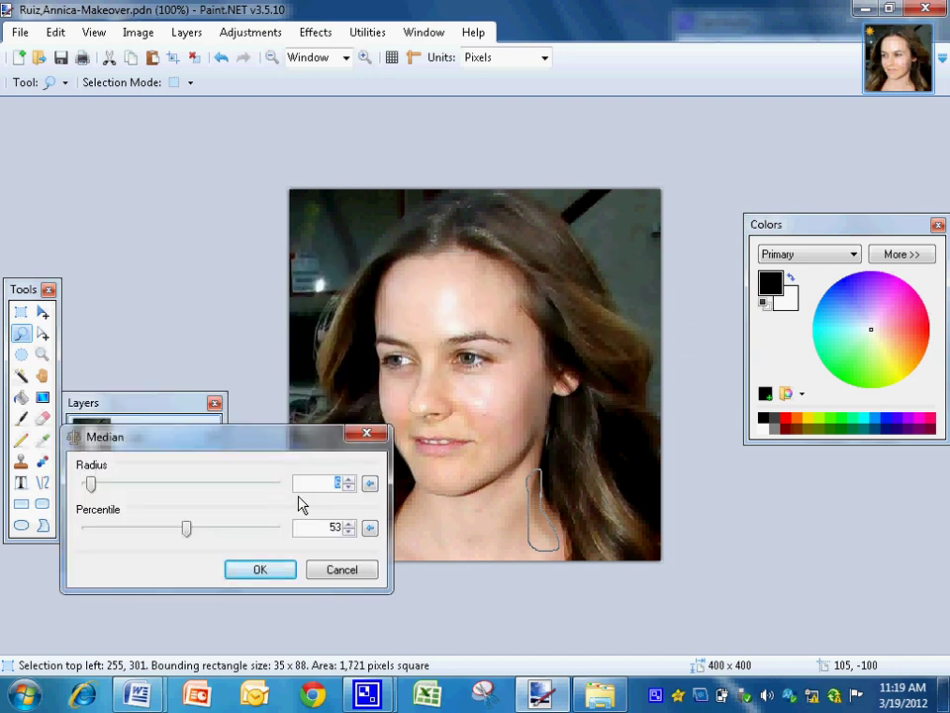
left_click(348, 479)
left_click(349, 479)
left_click(348, 479)
left_click(349, 480)
left_click(348, 479)
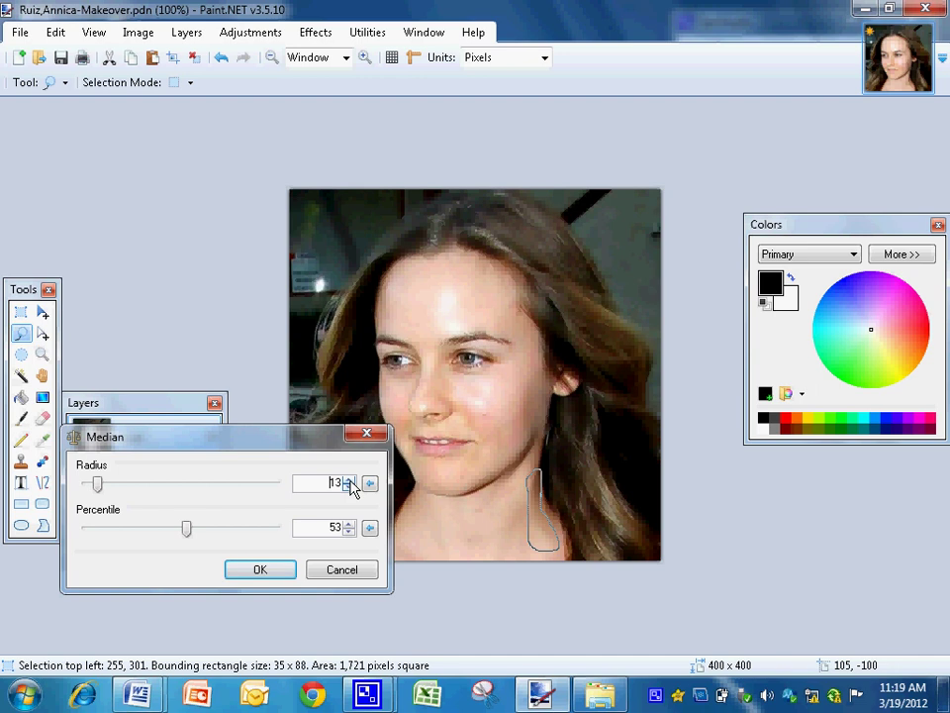
left_click(348, 479)
left_click(348, 480)
left_click(349, 479)
Step: Confirm the radius-16 Median on the neck and scroll down to the chin
left_click(260, 570)
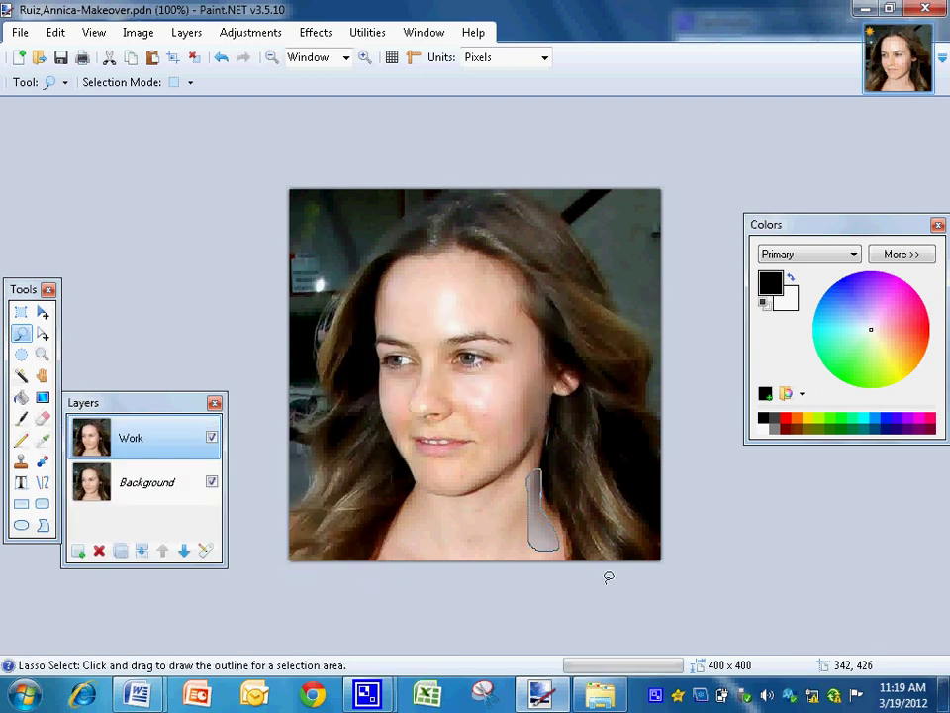
left_click(703, 578)
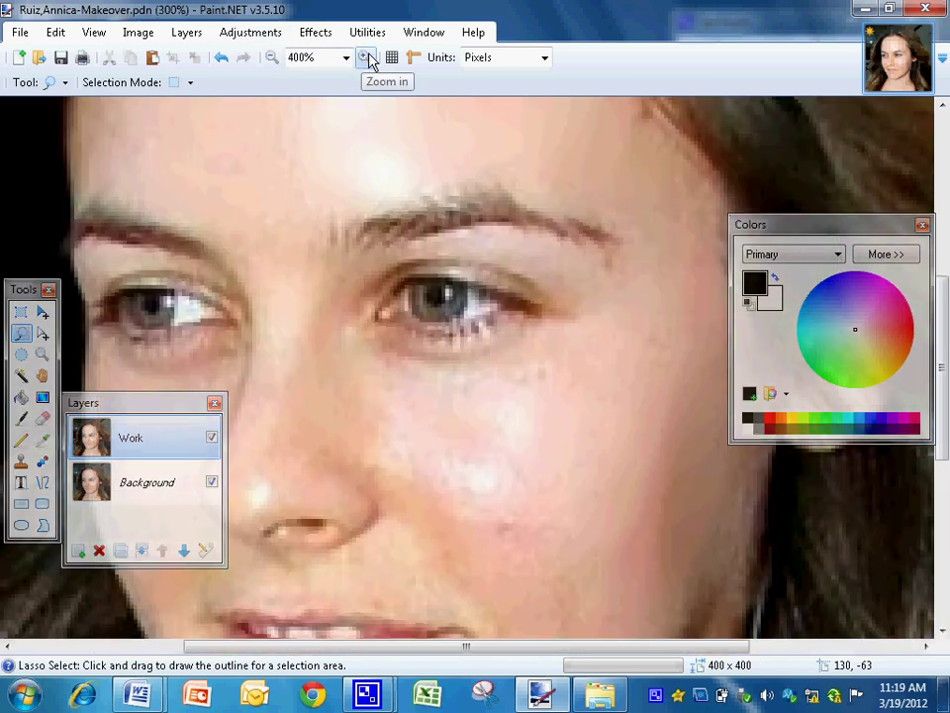
left_click_drag(943, 292, 945, 396)
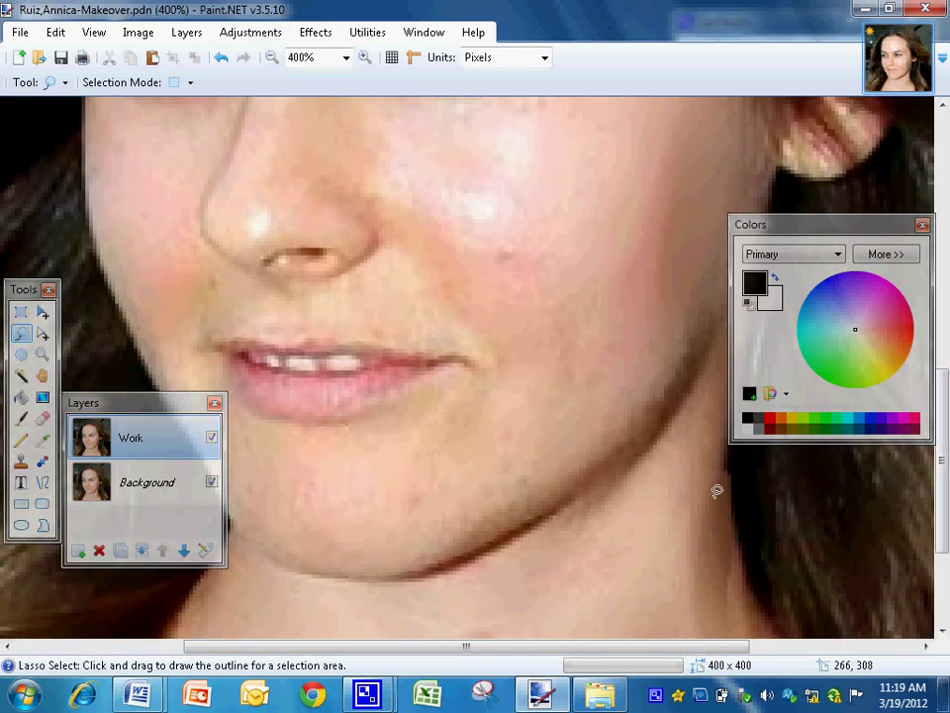
Step: Draw a trial lasso on the neck below the jaw and zoom out to 300%
left_click_drag(718, 491, 716, 500)
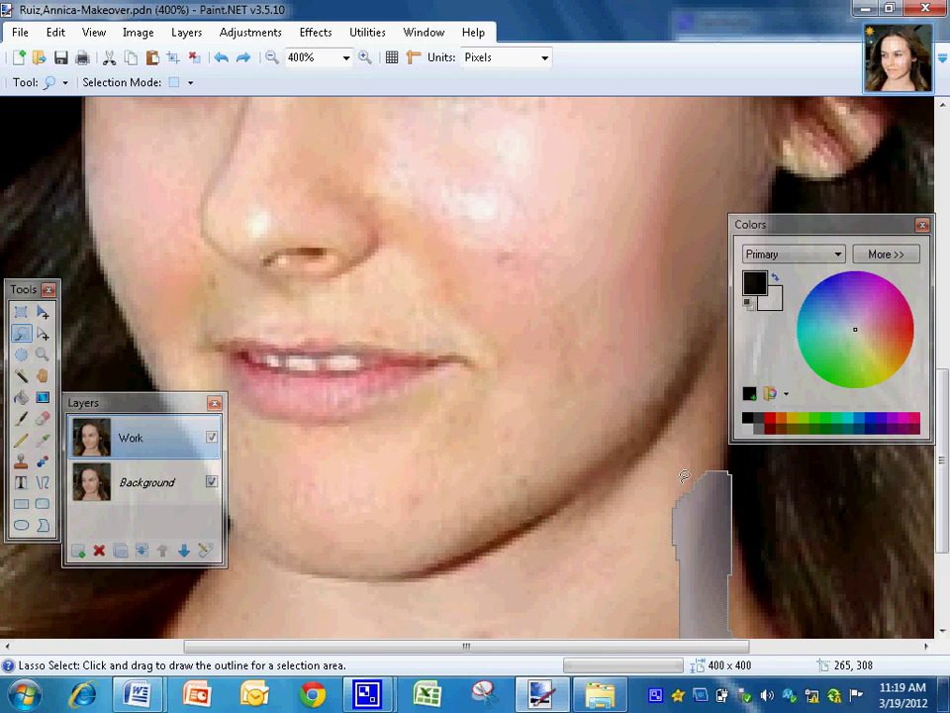
left_click(271, 59)
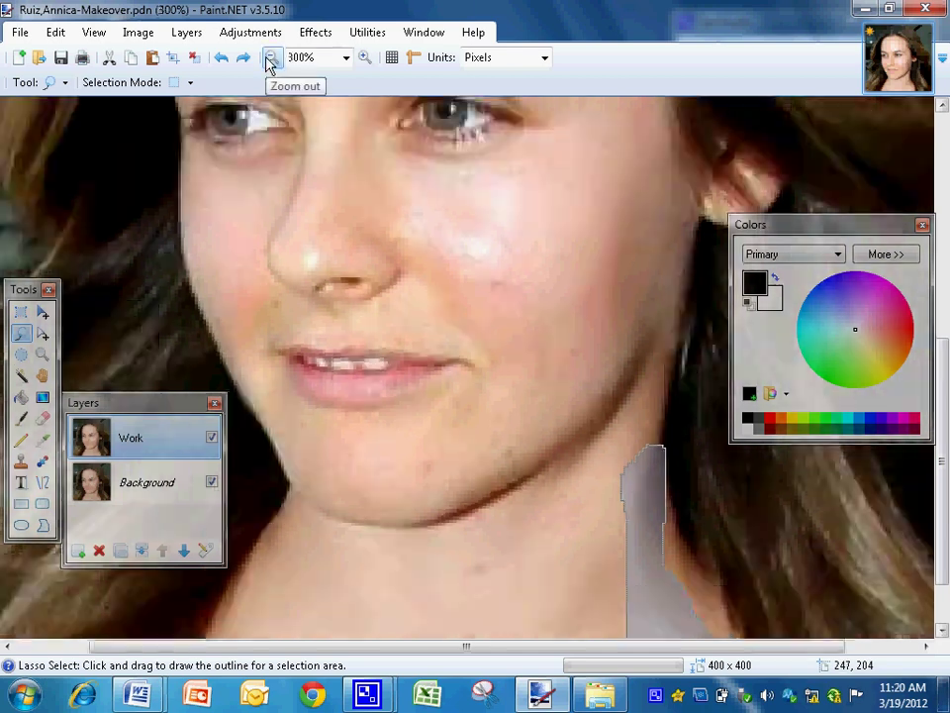
left_click_drag(936, 493, 943, 529)
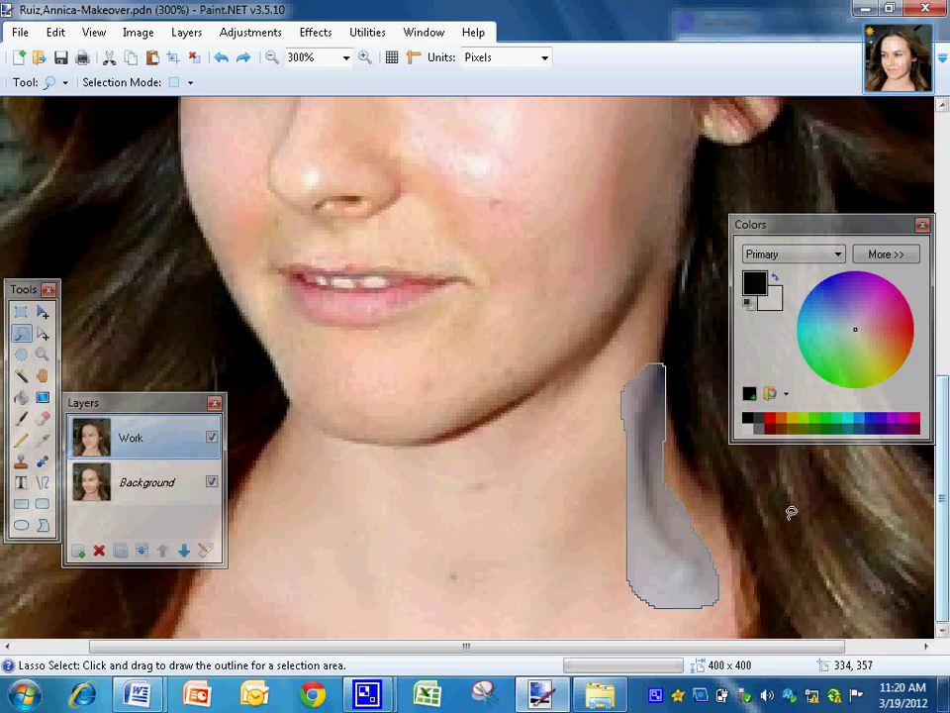
Step: Reselect the 996-pixel neck vein strip, apply Median radius 16, percentile 41, then deselect
key("ctrl+d")
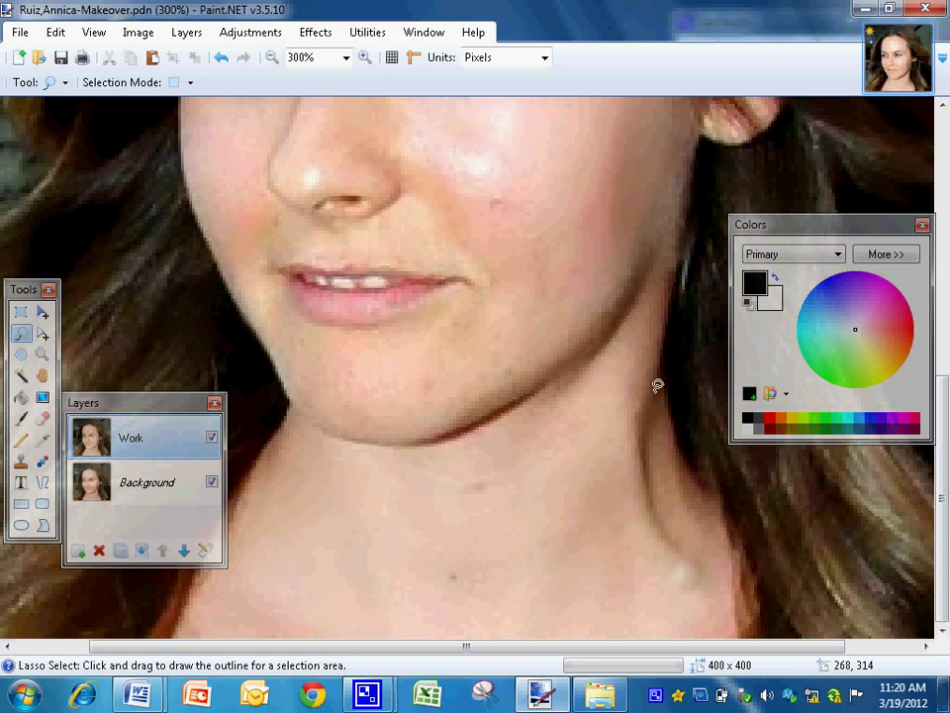
mouse_move(654, 360)
left_mouse_down()
mouse_move(636, 466)
mouse_move(647, 519)
mouse_move(714, 576)
mouse_move(693, 599)
mouse_move(648, 595)
mouse_move(626, 566)
mouse_move(625, 377)
left_mouse_up()
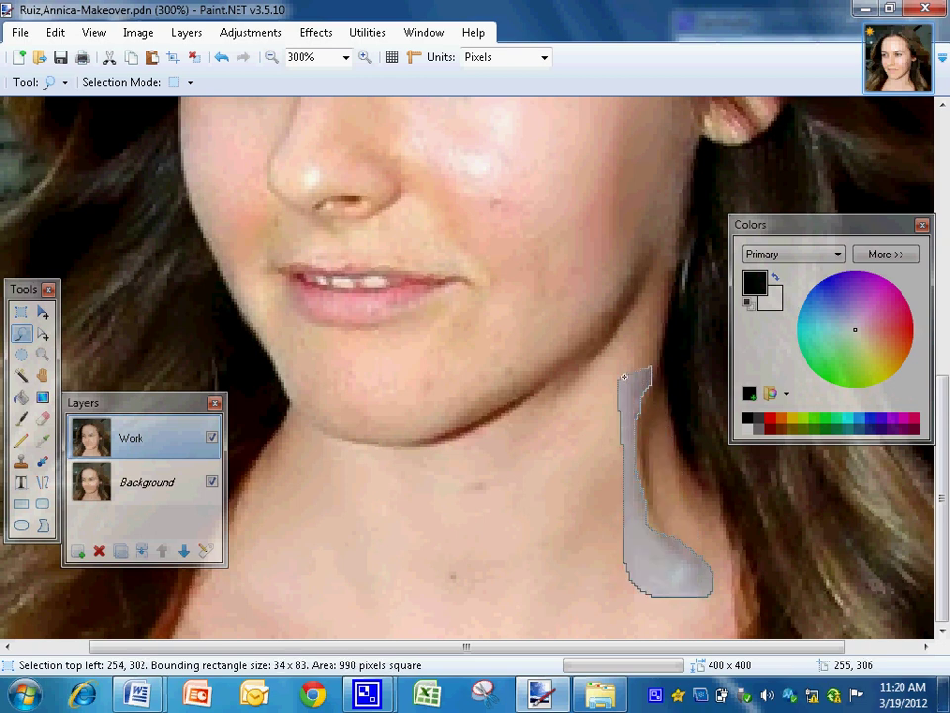
left_click(327, 34)
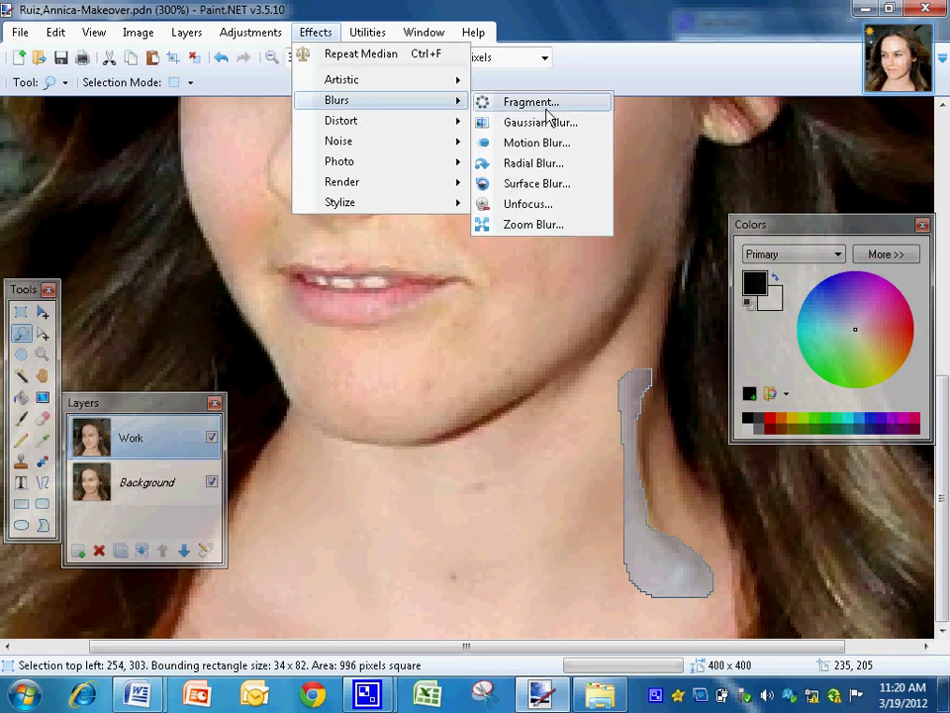
mouse_move(388, 149)
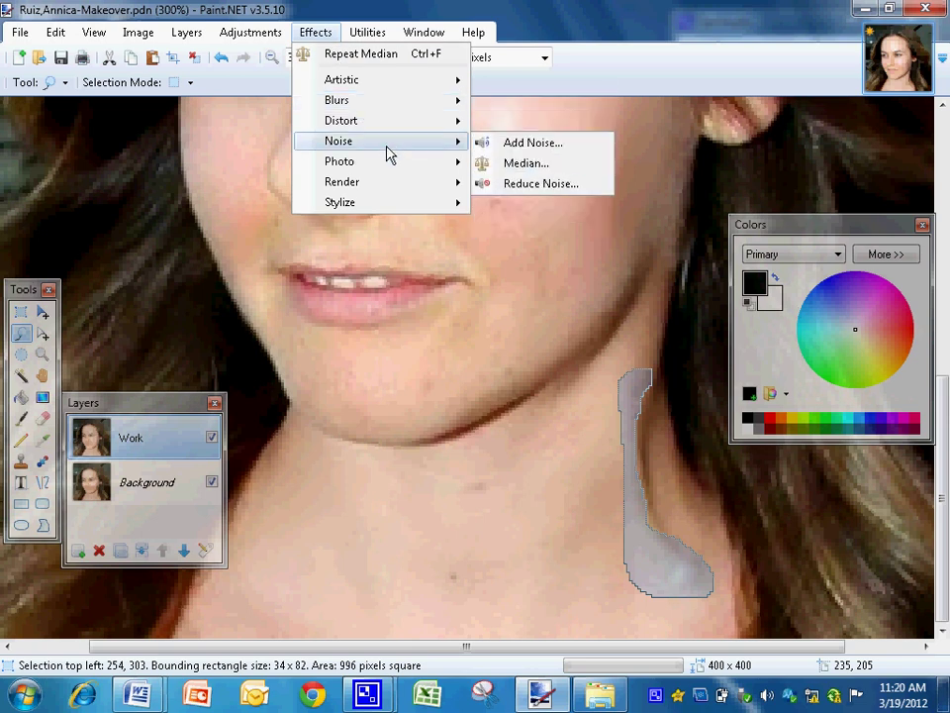
left_click(529, 163)
left_click_drag(521, 264, 352, 351)
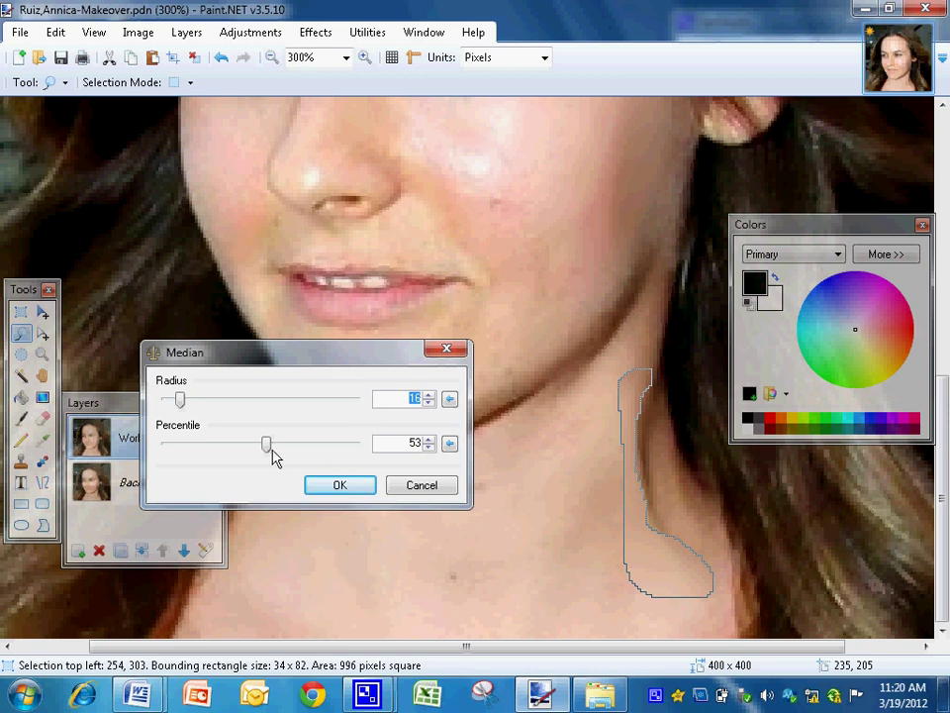
left_click_drag(266, 444, 243, 446)
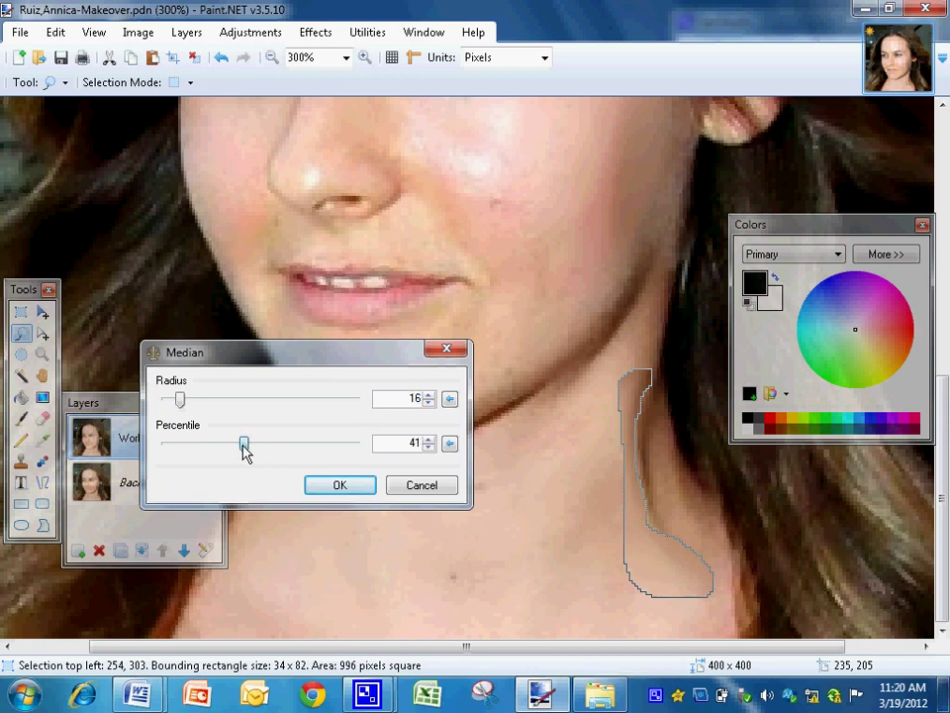
left_click(338, 486)
key("ctrl+d")
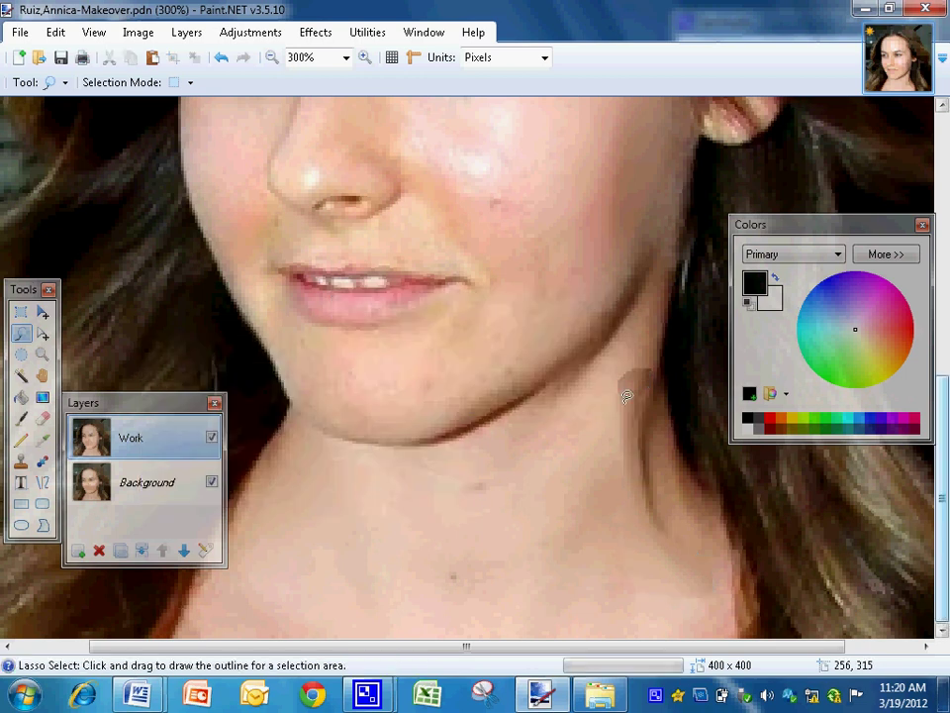
Step: Reselect the neck strip and apply a gentler Median pass at radius 4, percentile 41
left_click_drag(626, 396, 625, 399)
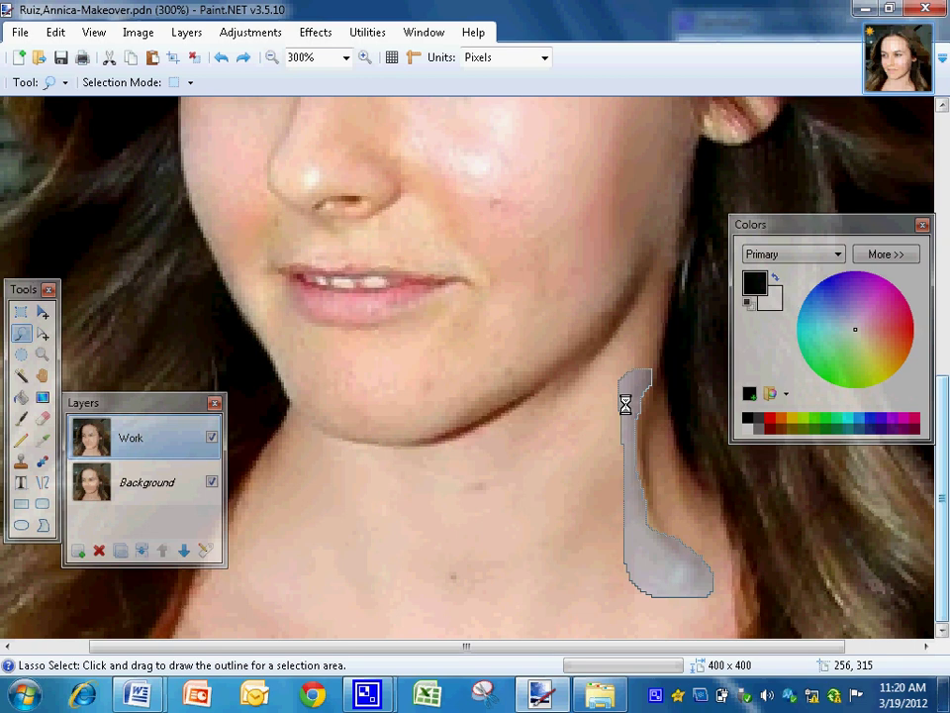
left_click(330, 37)
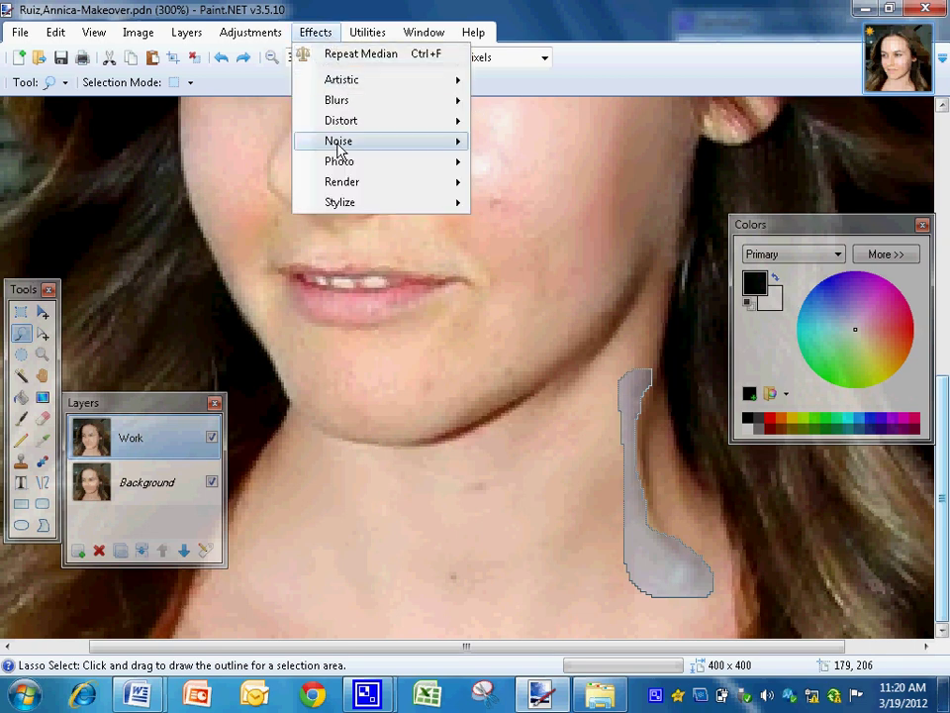
mouse_move(340, 147)
left_click(525, 165)
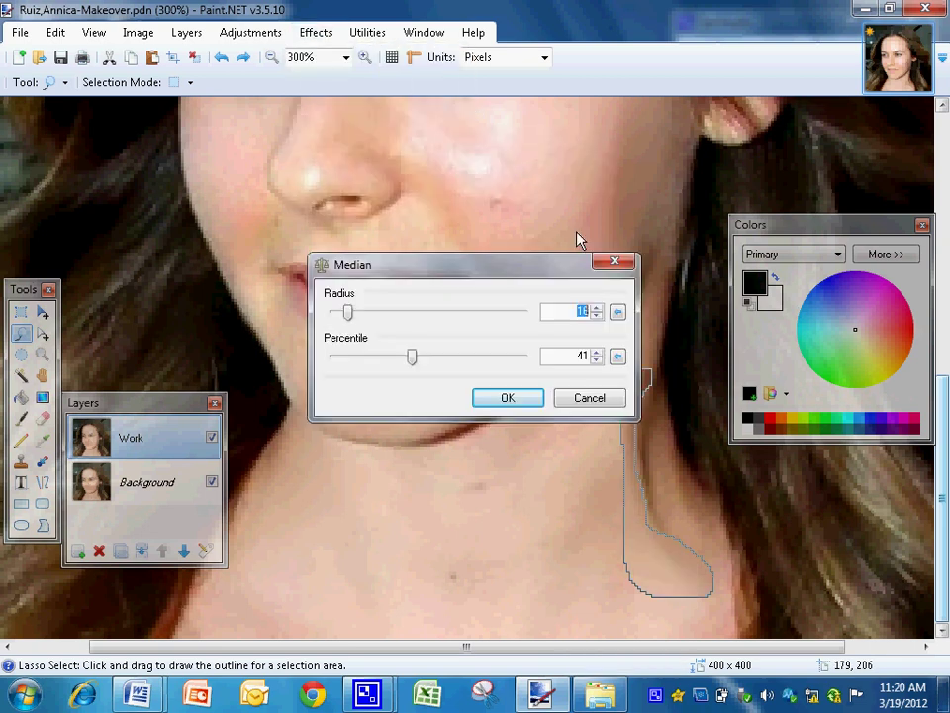
left_click(597, 316)
left_click(597, 315)
left_click(597, 316)
left_click(597, 316)
left_click(597, 316)
left_click(596, 316)
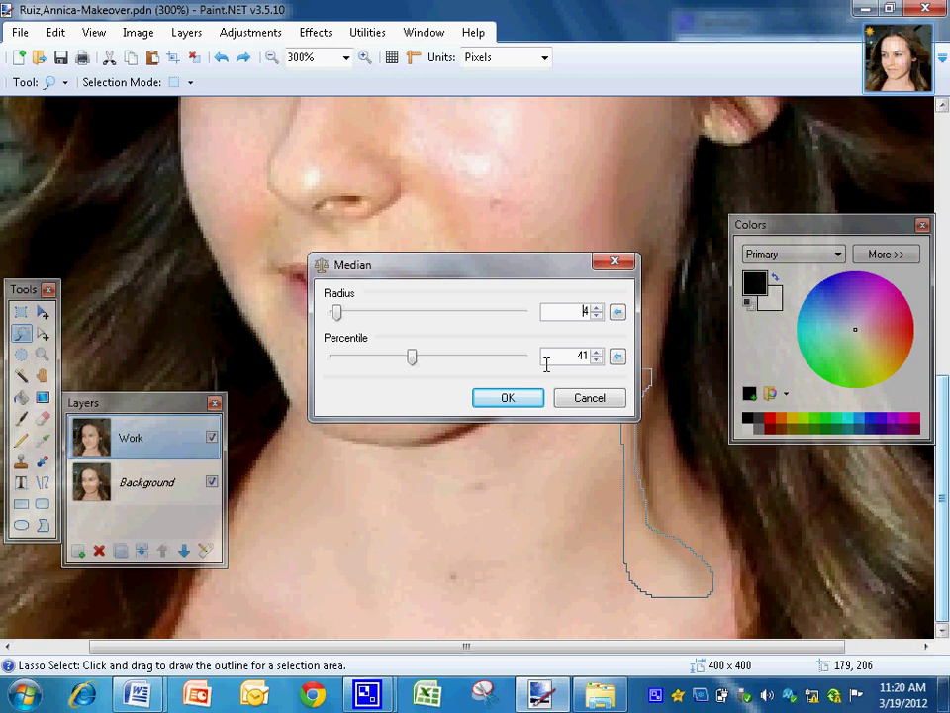
left_click(503, 398)
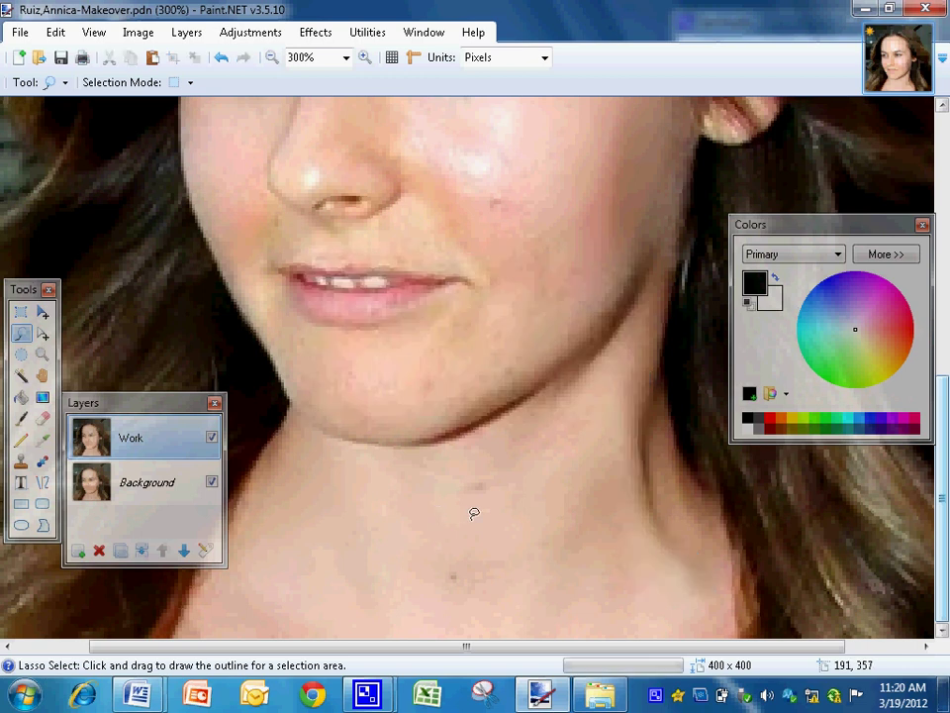
Step: Review the retouched portrait at several zoom levels, ending at 200%, then minimize Paint.NET
left_click(364, 57)
left_click(363, 57)
left_click(363, 57)
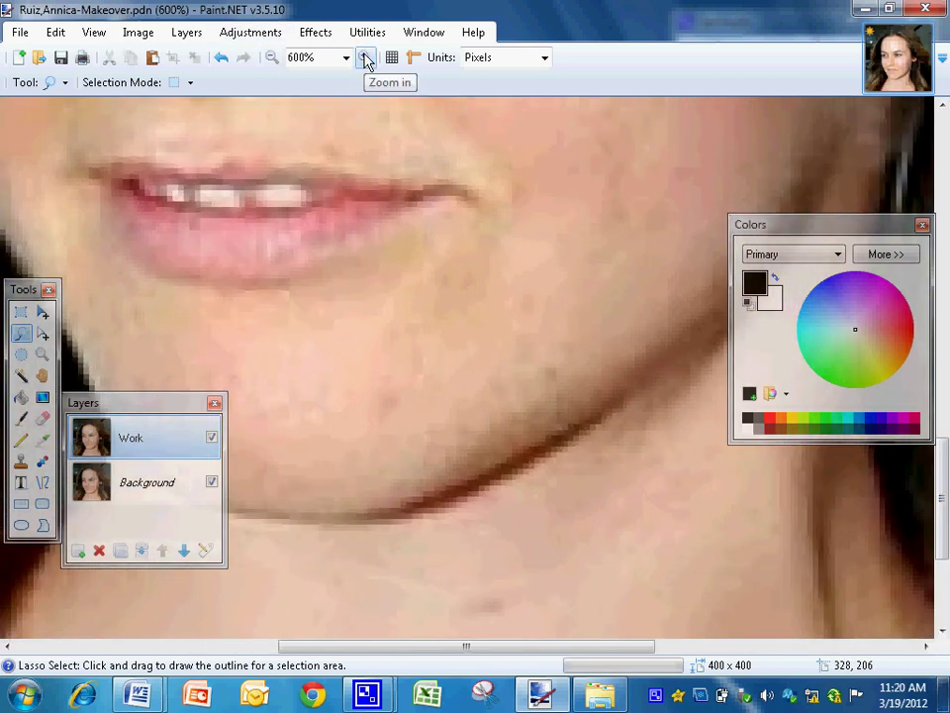
left_click(272, 59)
left_click(272, 59)
left_click(272, 59)
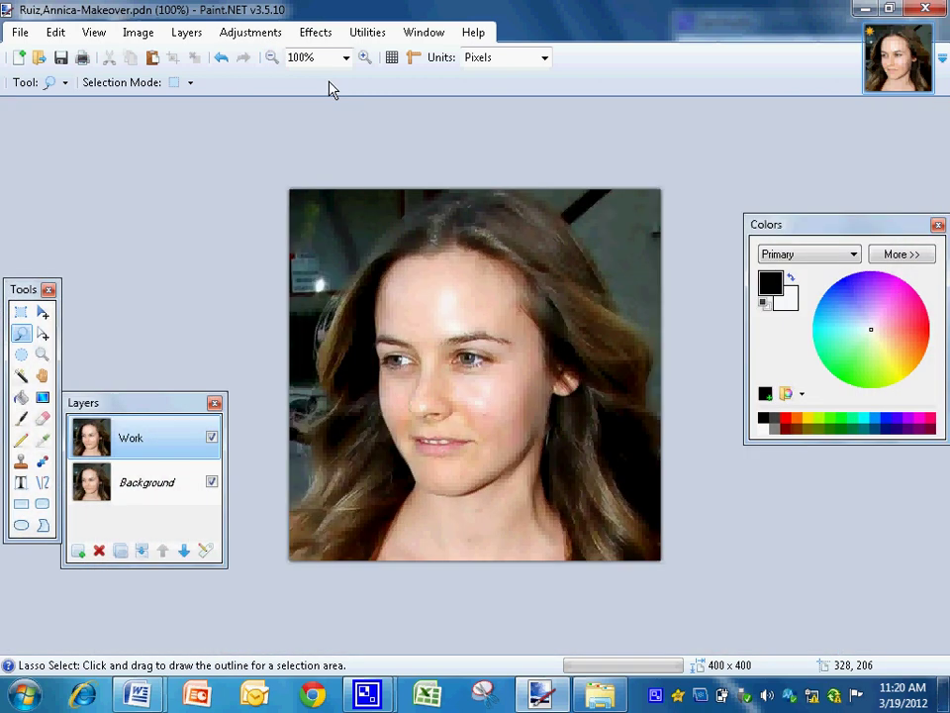
left_click(363, 57)
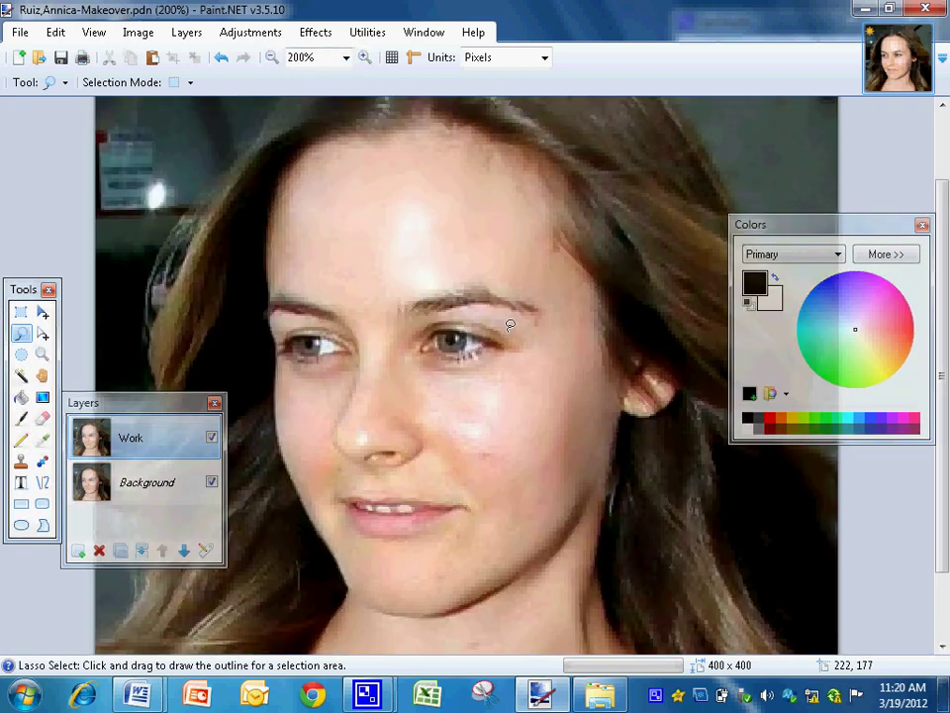
left_click(863, 11)
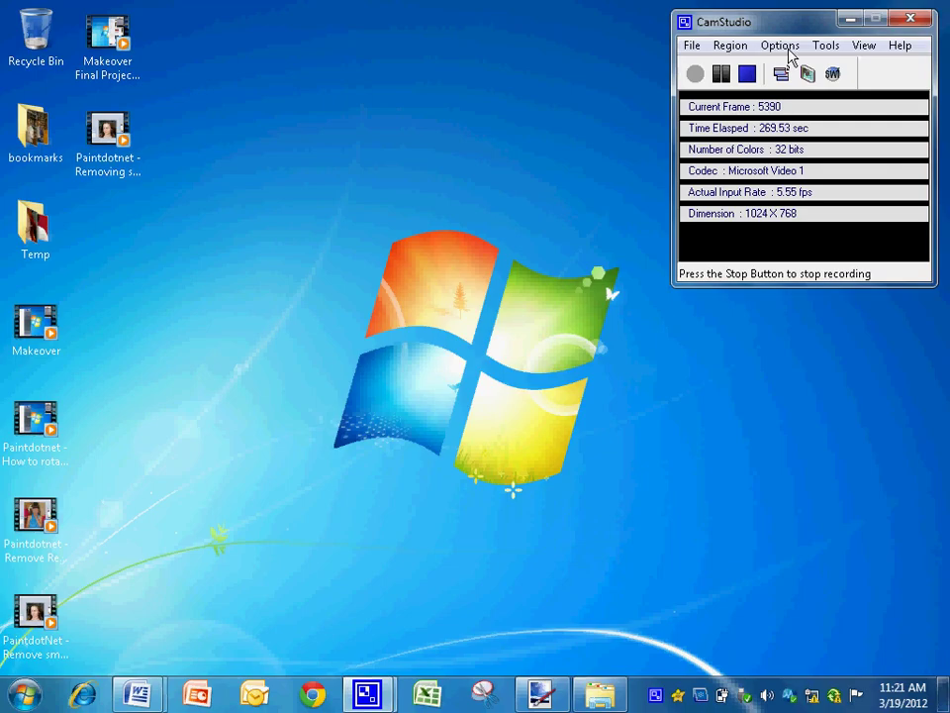